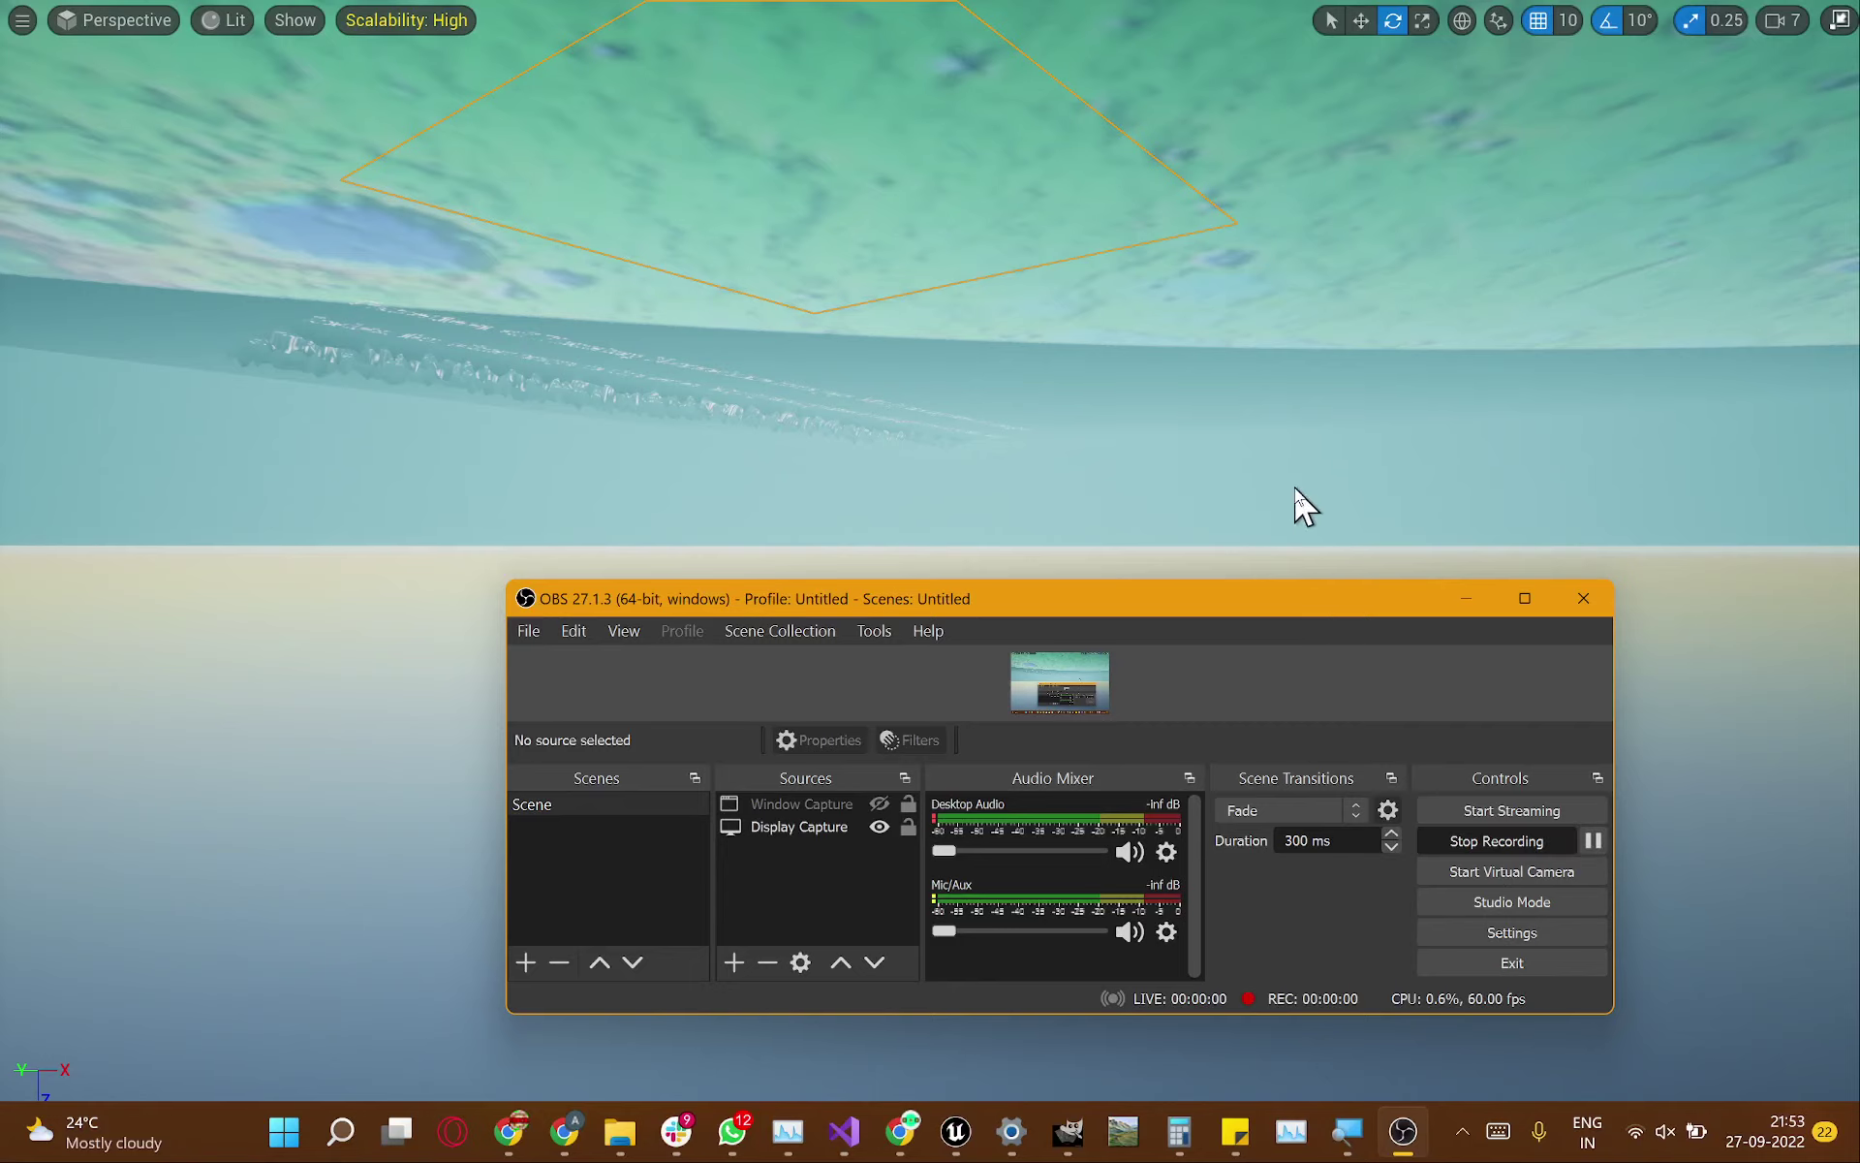
Step: Bring the Unreal Engine level editor back to the front from the taskbar
left_click(1115, 490)
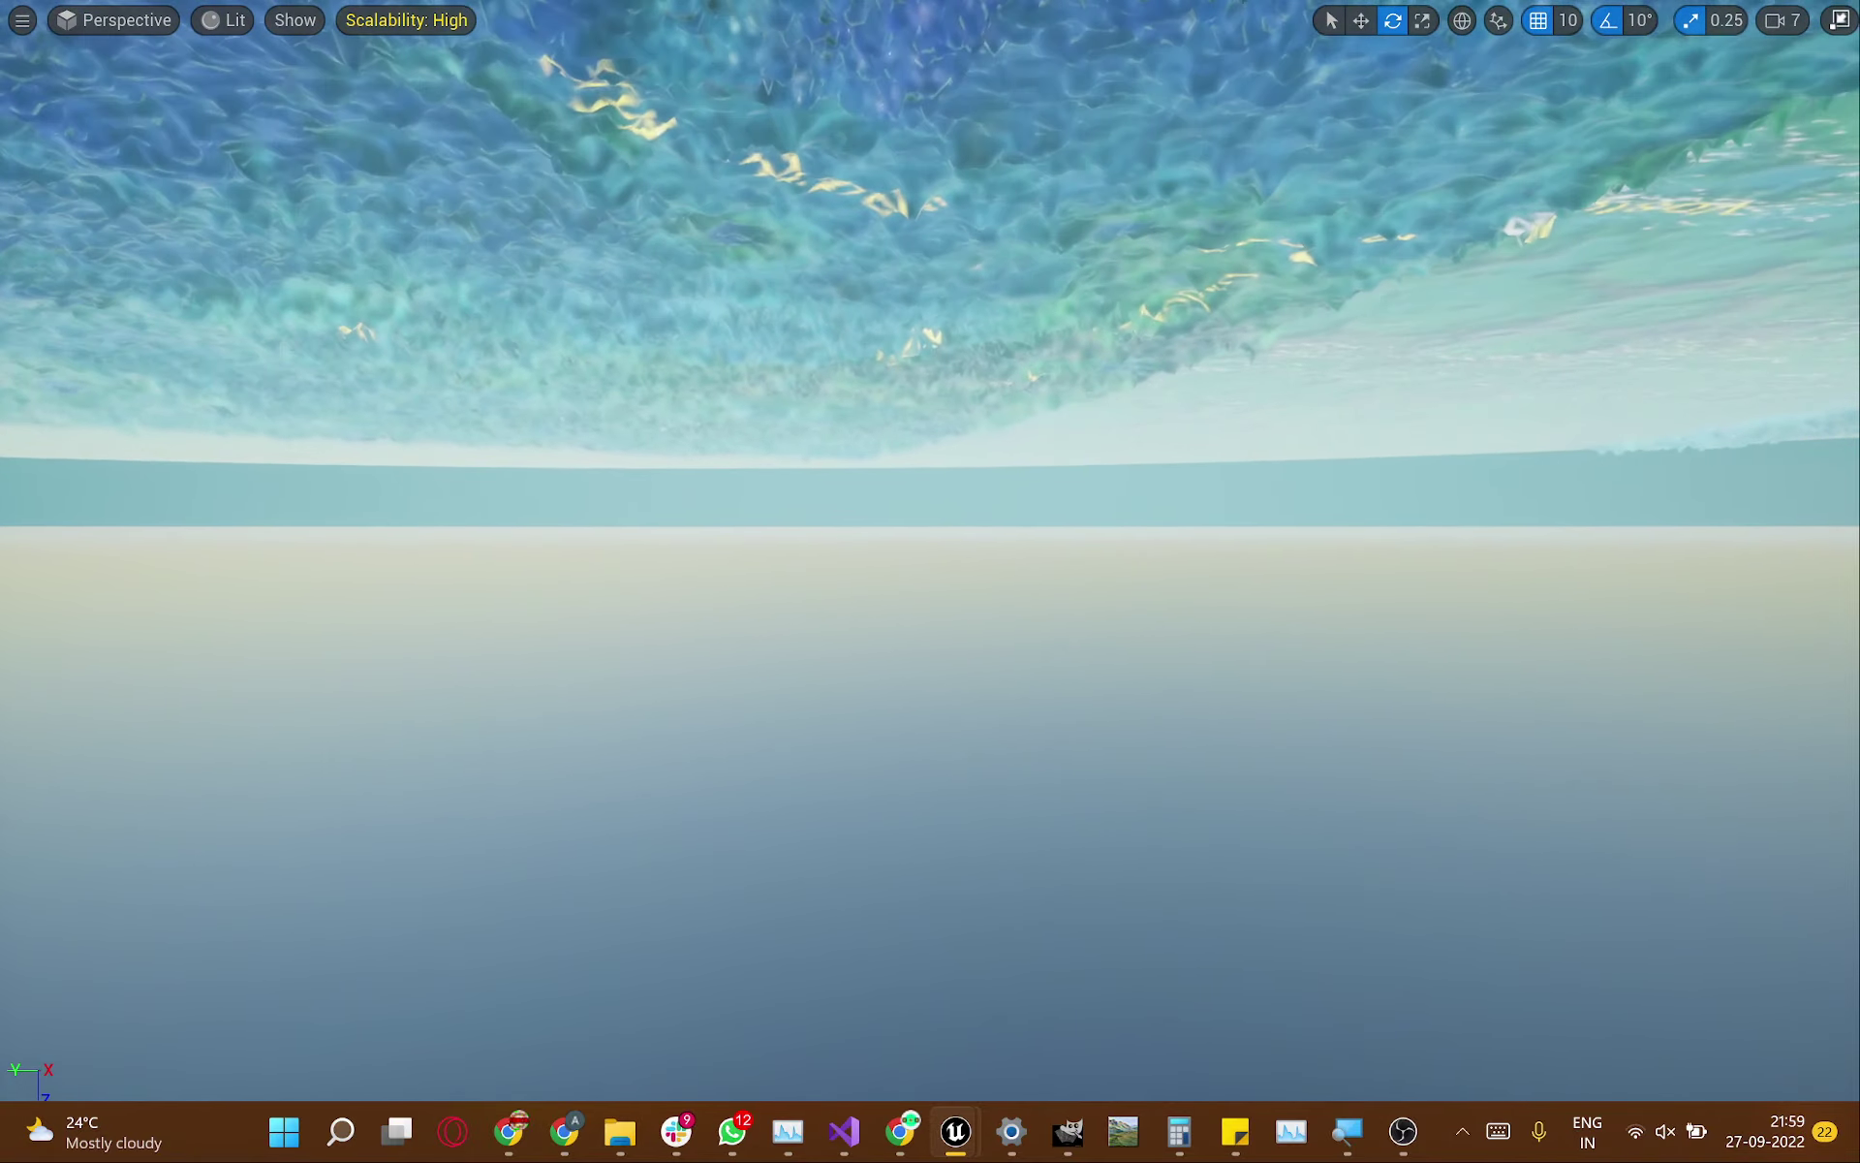
Step: Rotate the camera beneath the water to survey the colourful terrain overhead
mouse_move(930, 582)
right_mouse_down()
mouse_move(978, 621)
mouse_move(979, 582)
right_mouse_up()
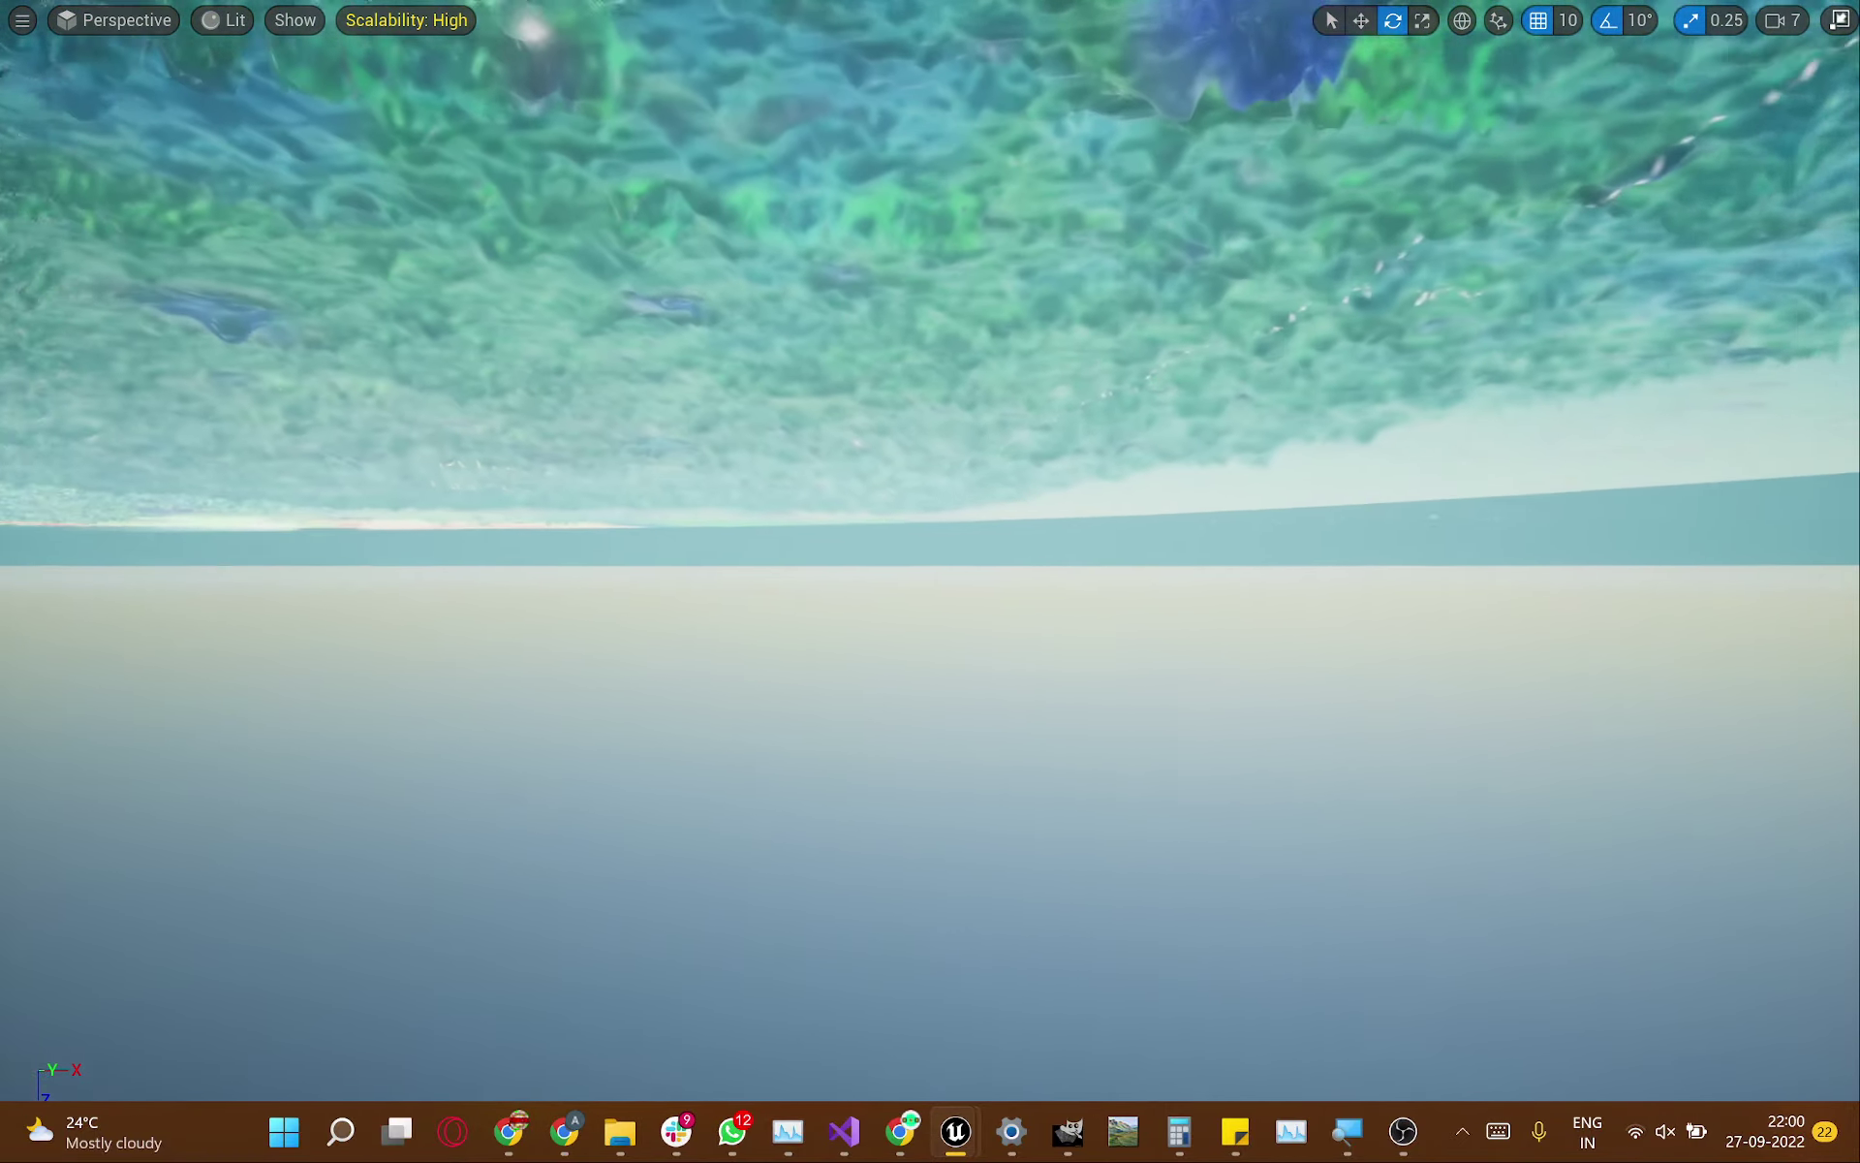
mouse_move(978, 581)
right_mouse_down()
mouse_move(979, 553)
mouse_move(979, 616)
mouse_move(979, 556)
mouse_move(978, 582)
mouse_move(1022, 519)
right_mouse_up()
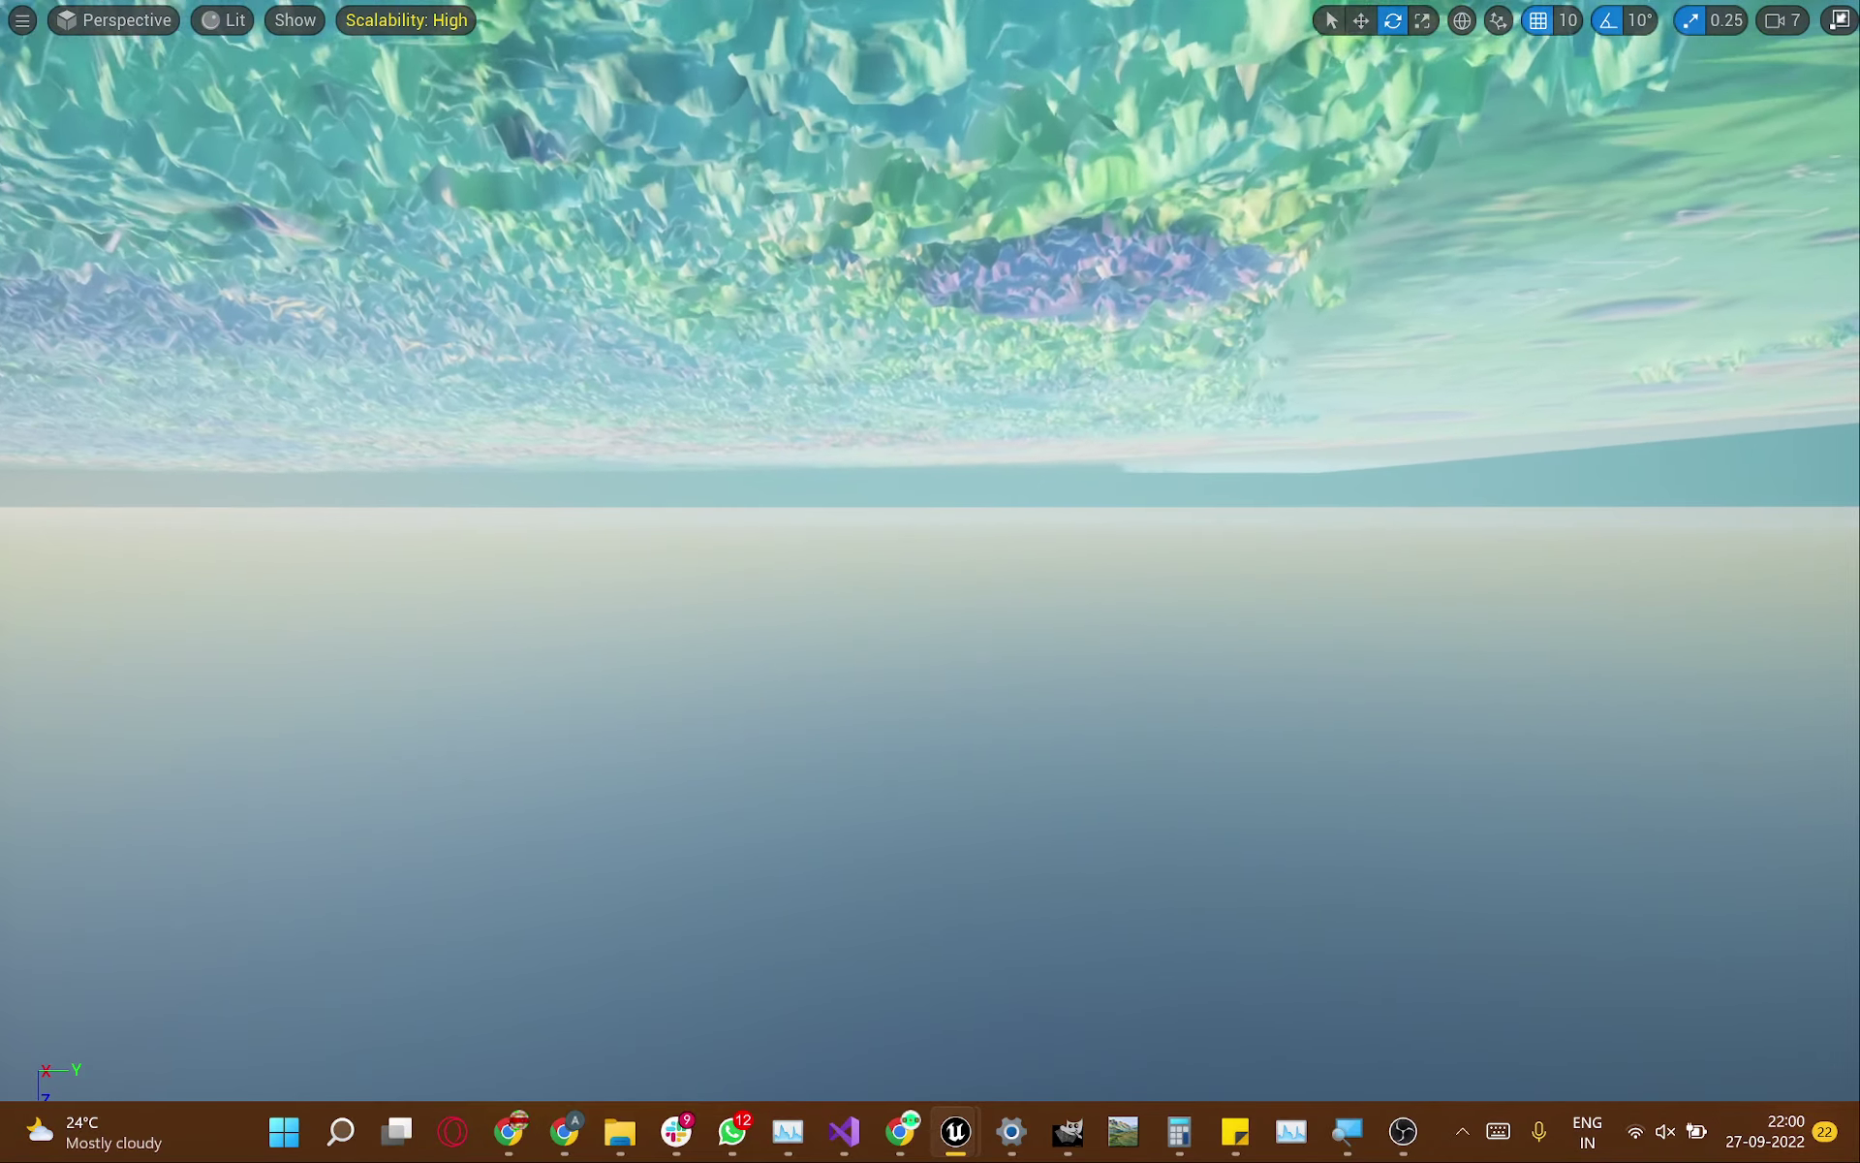
mouse_move(1022, 520)
right_mouse_down()
mouse_move(988, 588)
mouse_move(960, 537)
mouse_move(927, 536)
right_mouse_up()
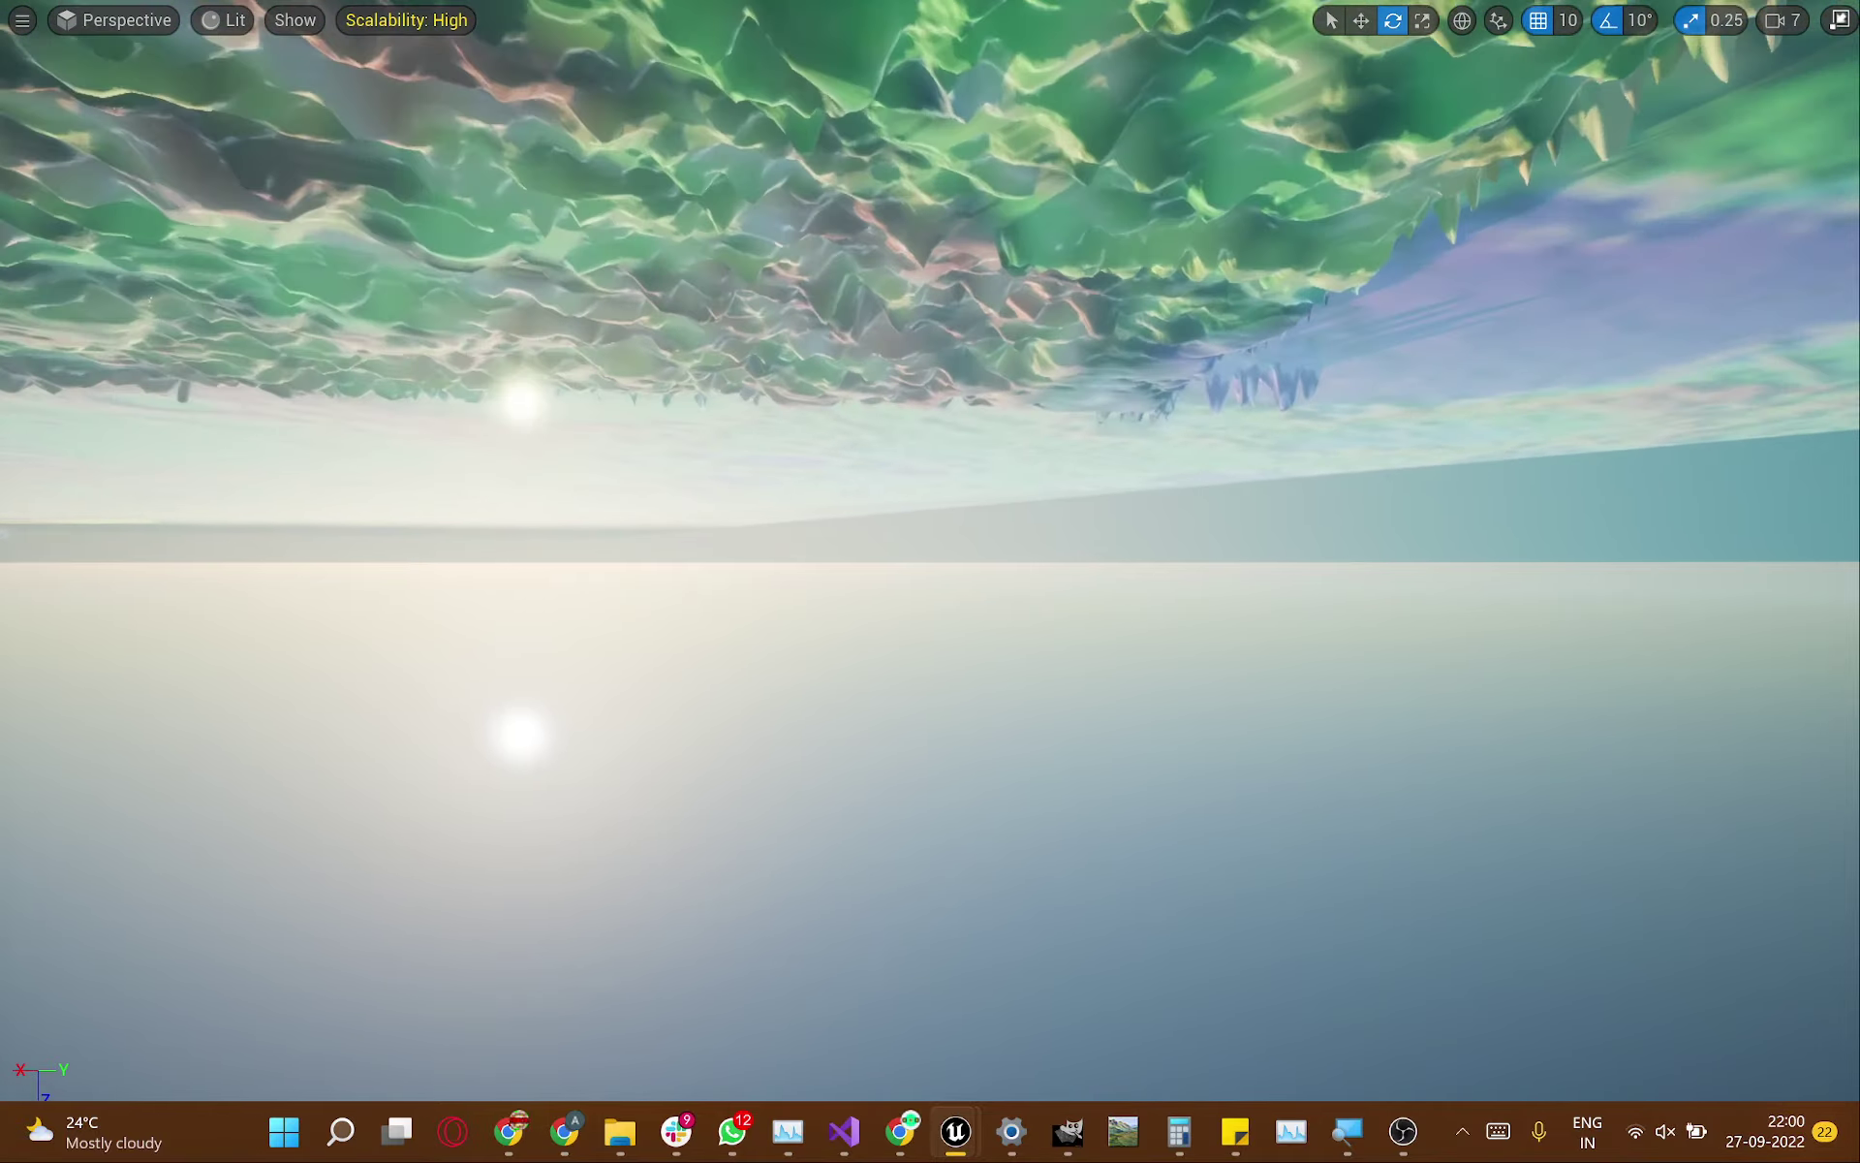
mouse_move(927, 536)
right_mouse_down()
mouse_move(978, 531)
mouse_move(1003, 495)
mouse_move(1012, 512)
right_mouse_up()
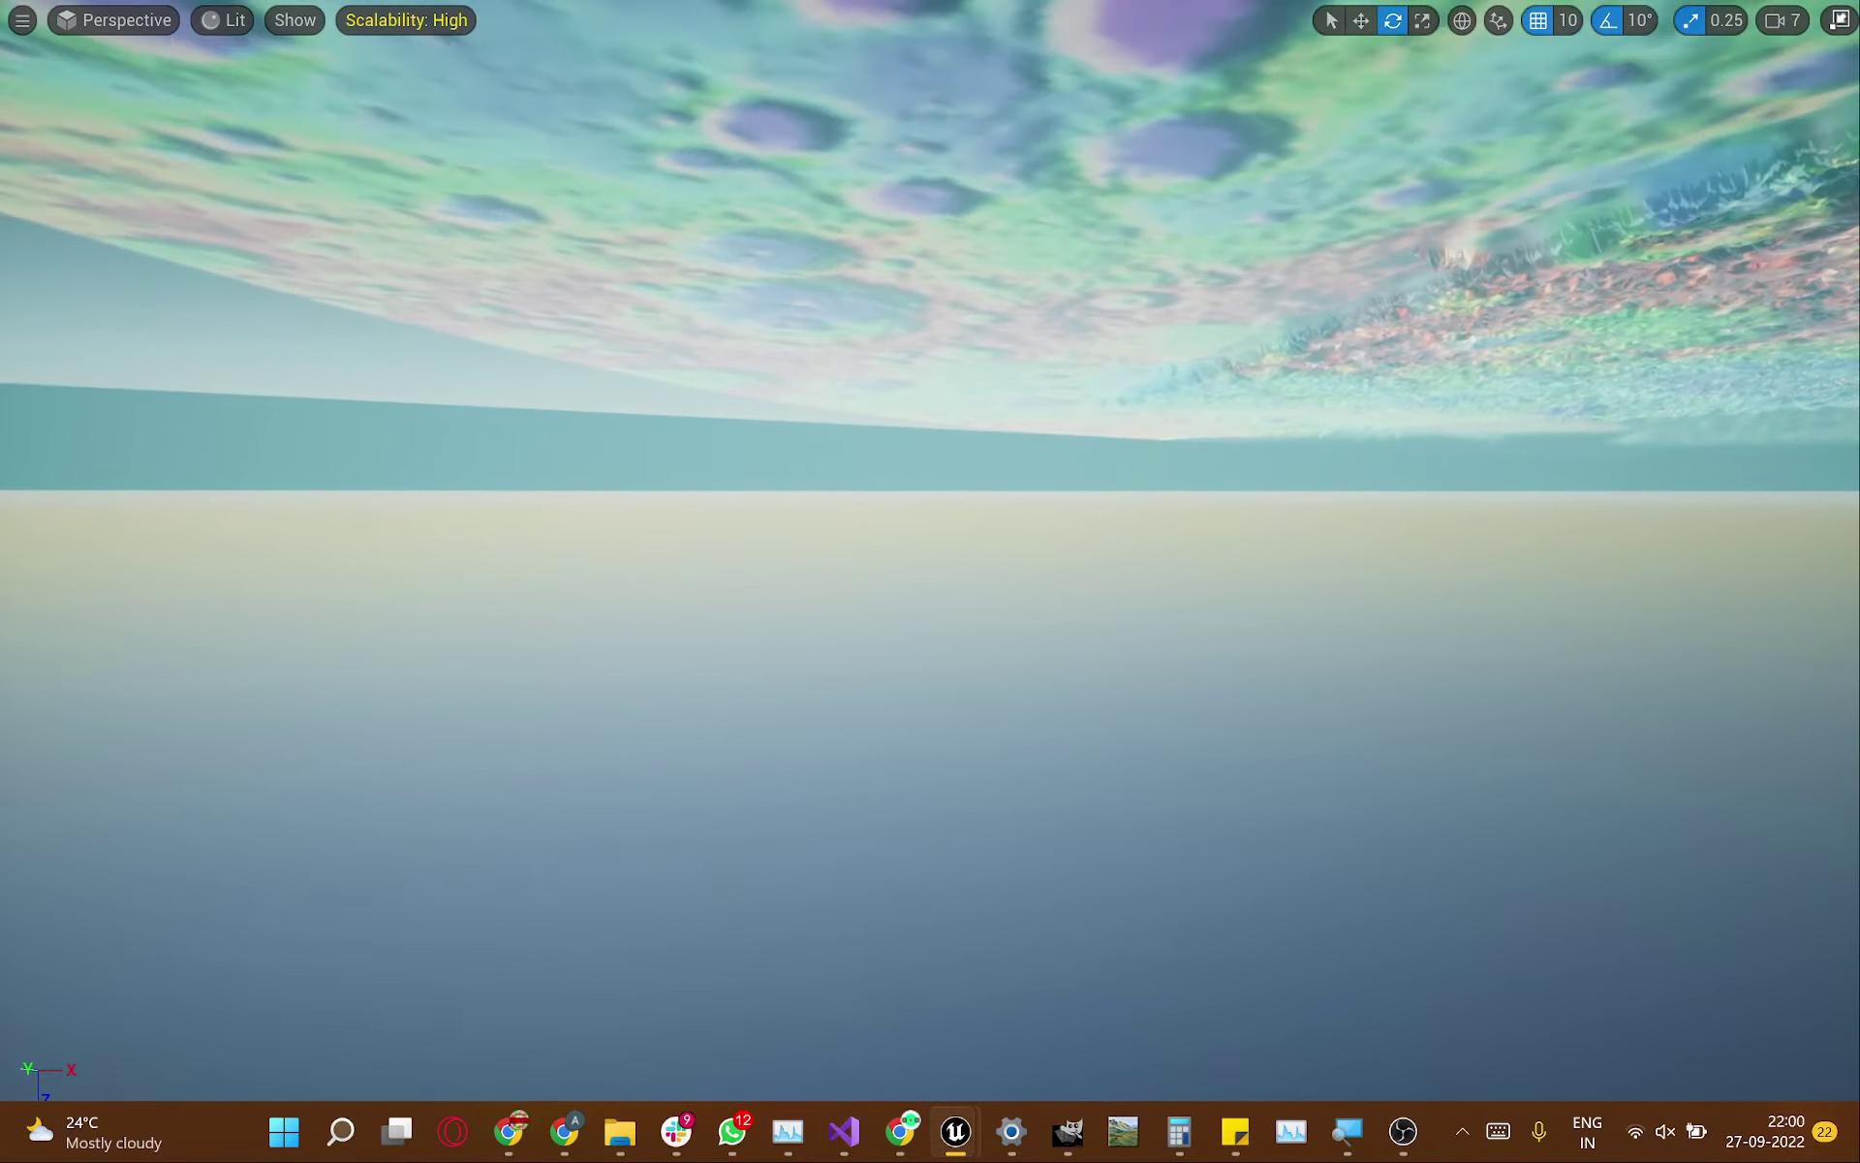
mouse_move(1014, 514)
right_mouse_down()
mouse_move(1000, 447)
mouse_move(985, 485)
right_mouse_up()
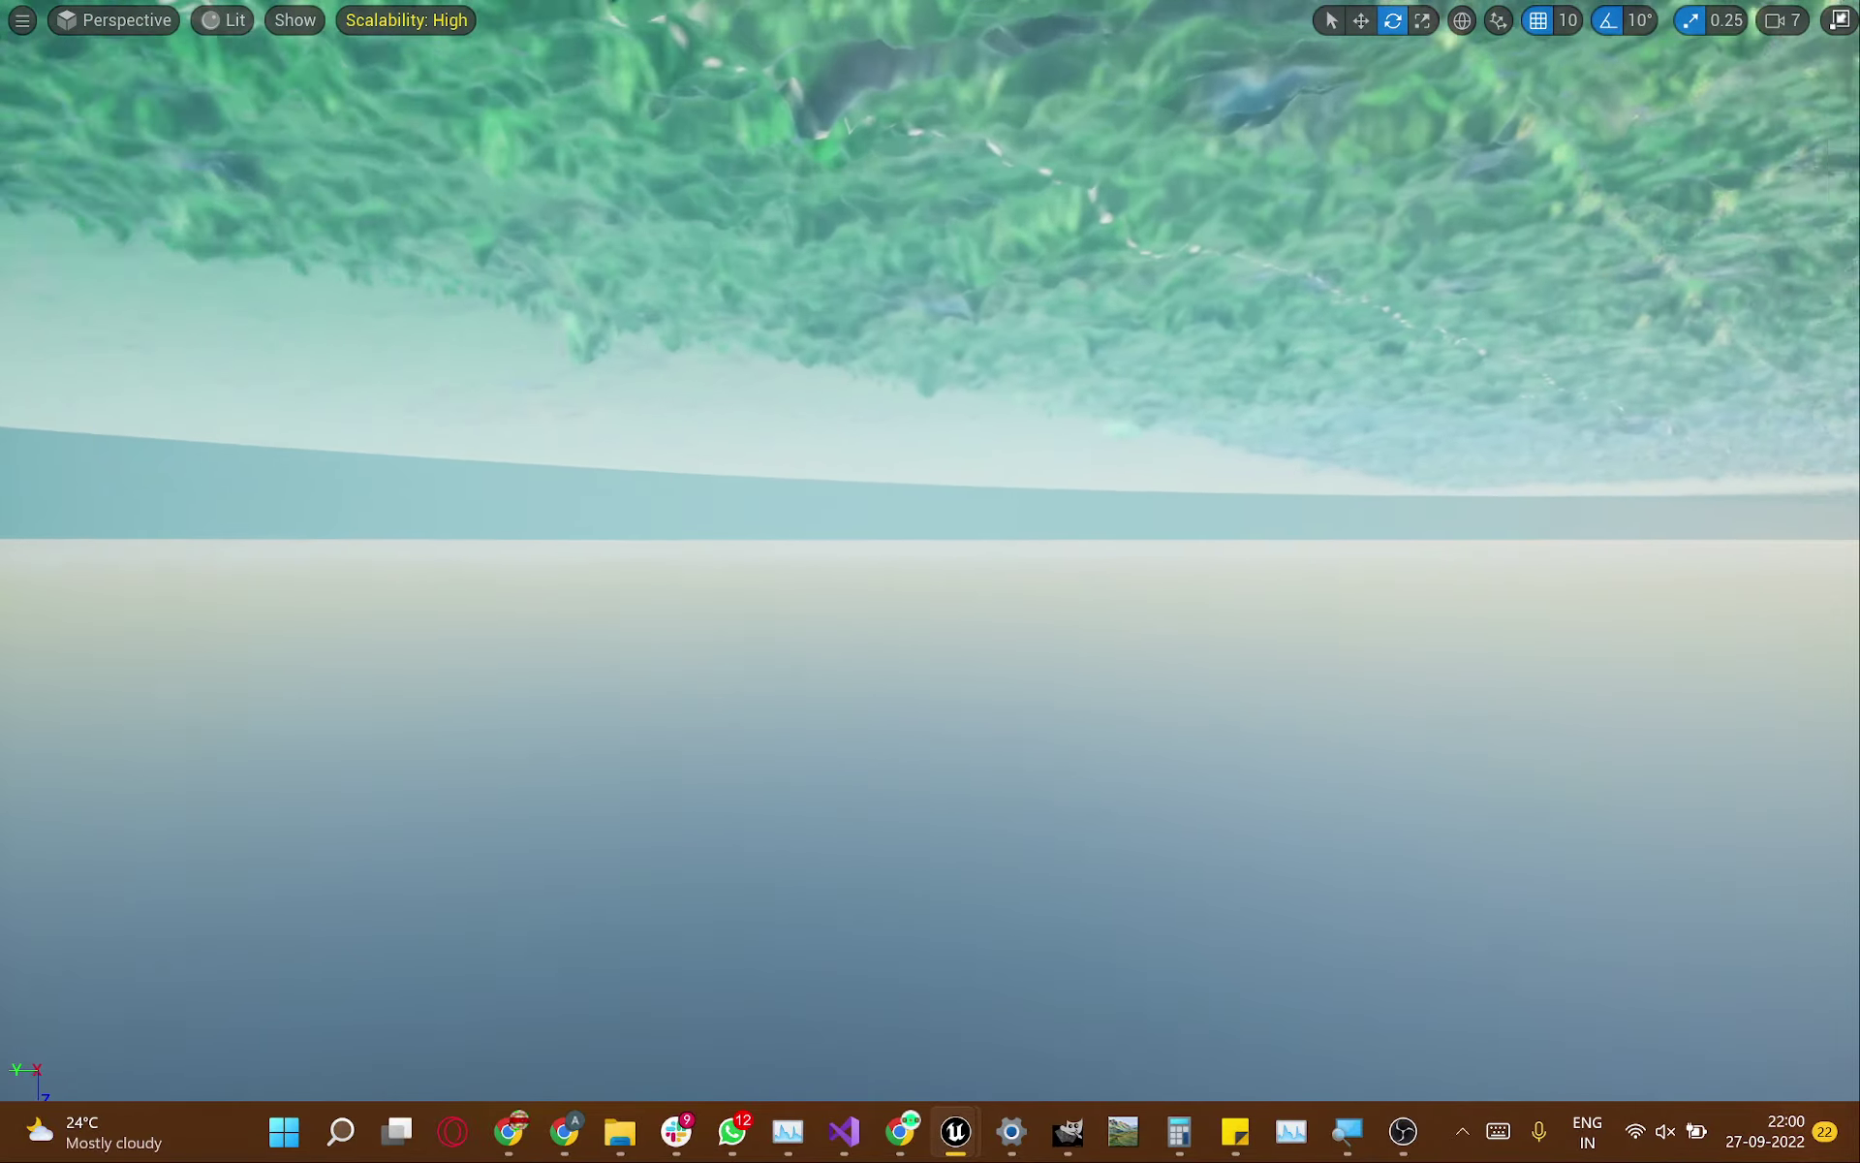
Step: Tilt the view up toward the water surface, then bring up the viewport's Select All / Place Actor menu
right_click_drag(931, 583, 931, 581)
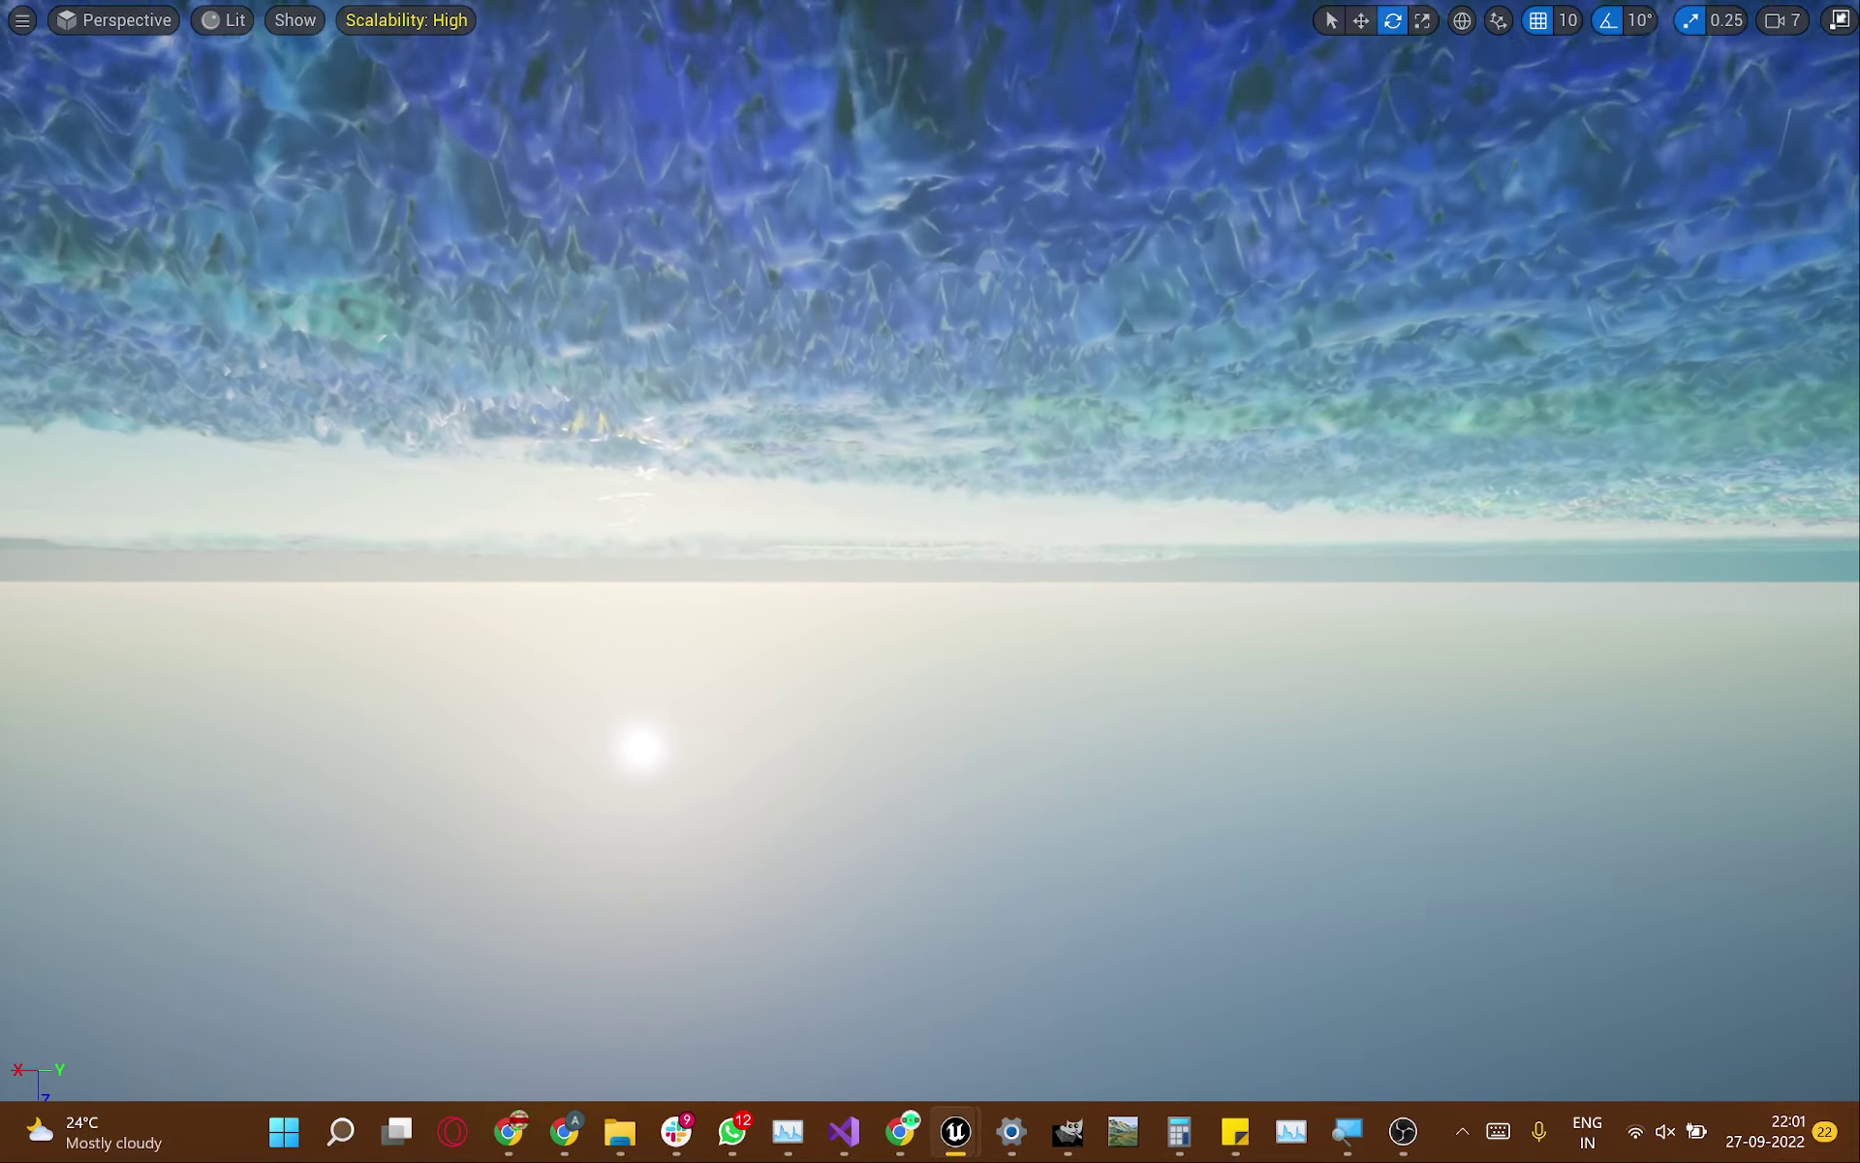
right_click_drag(931, 581, 932, 581)
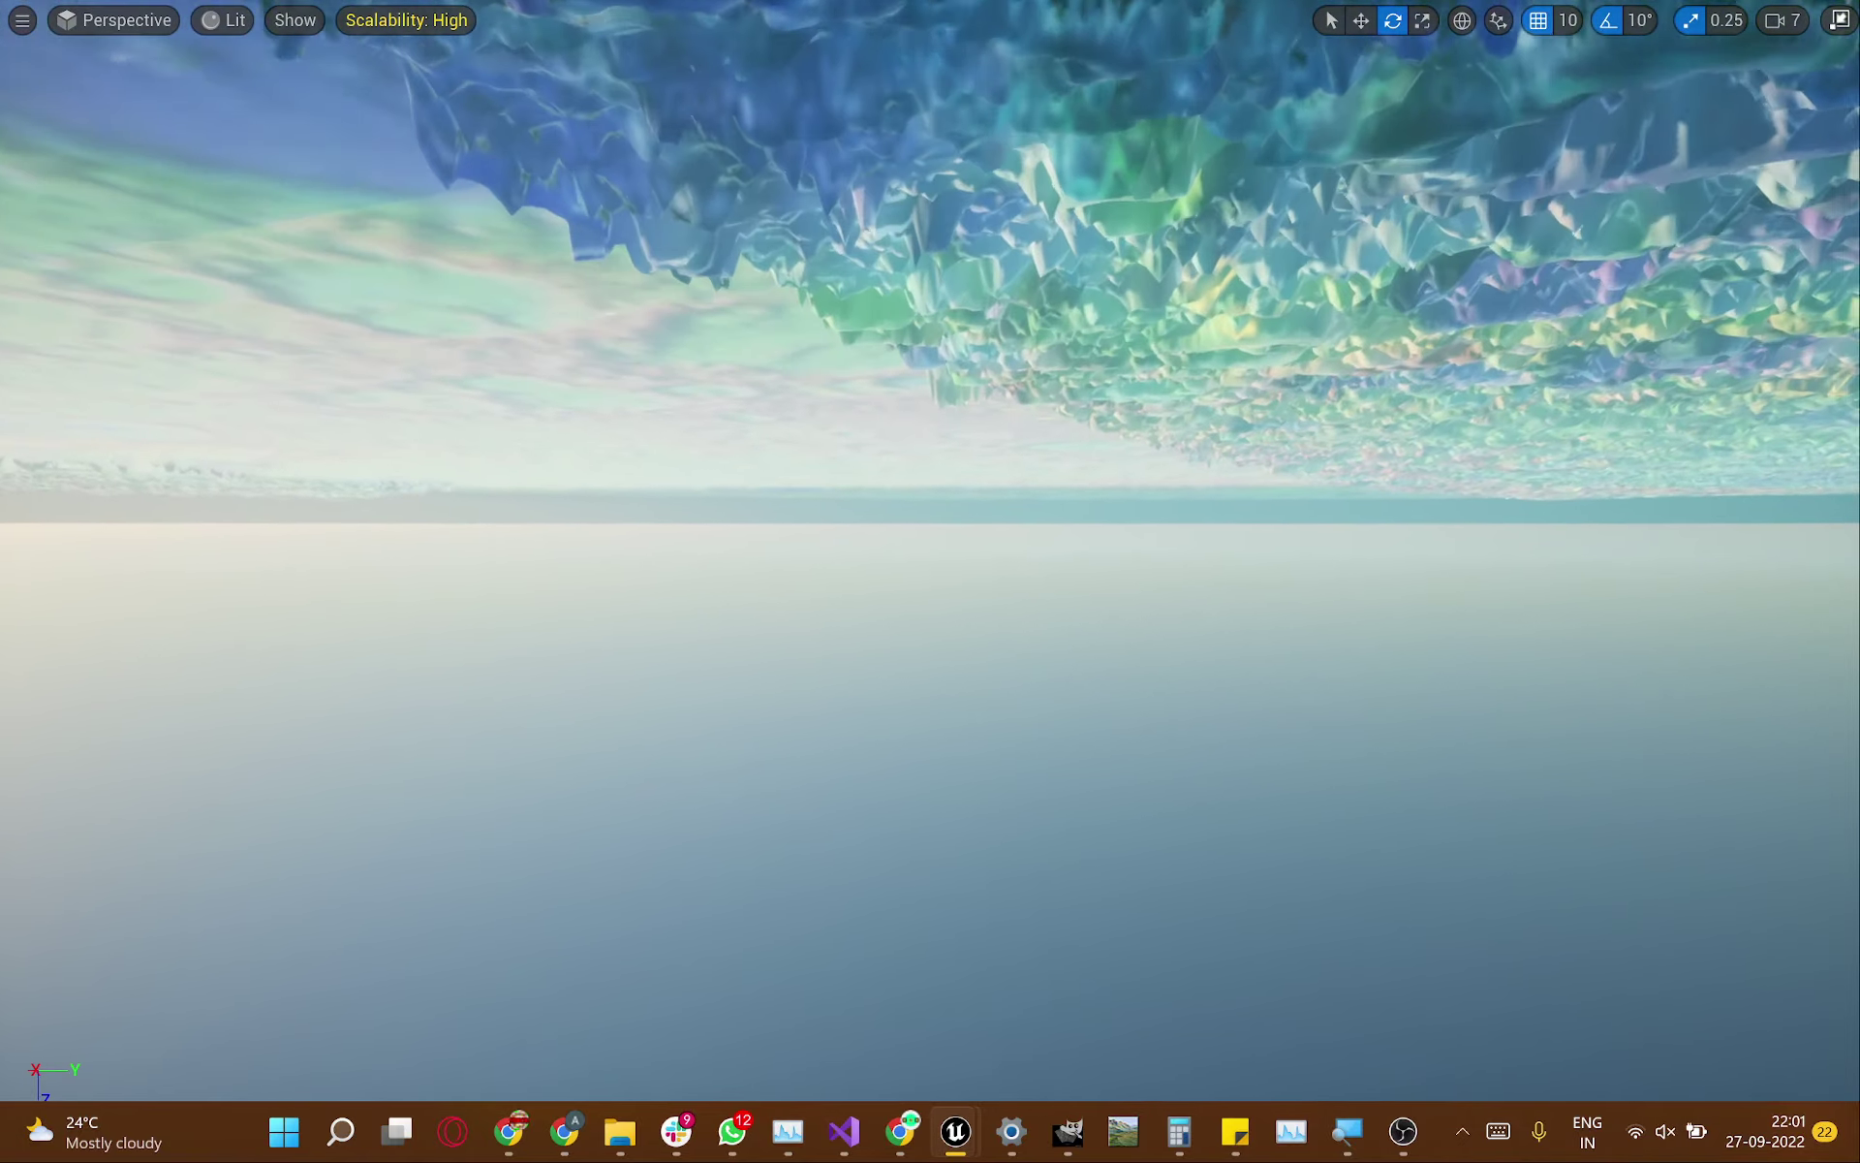
right_click_drag(930, 583, 929, 646)
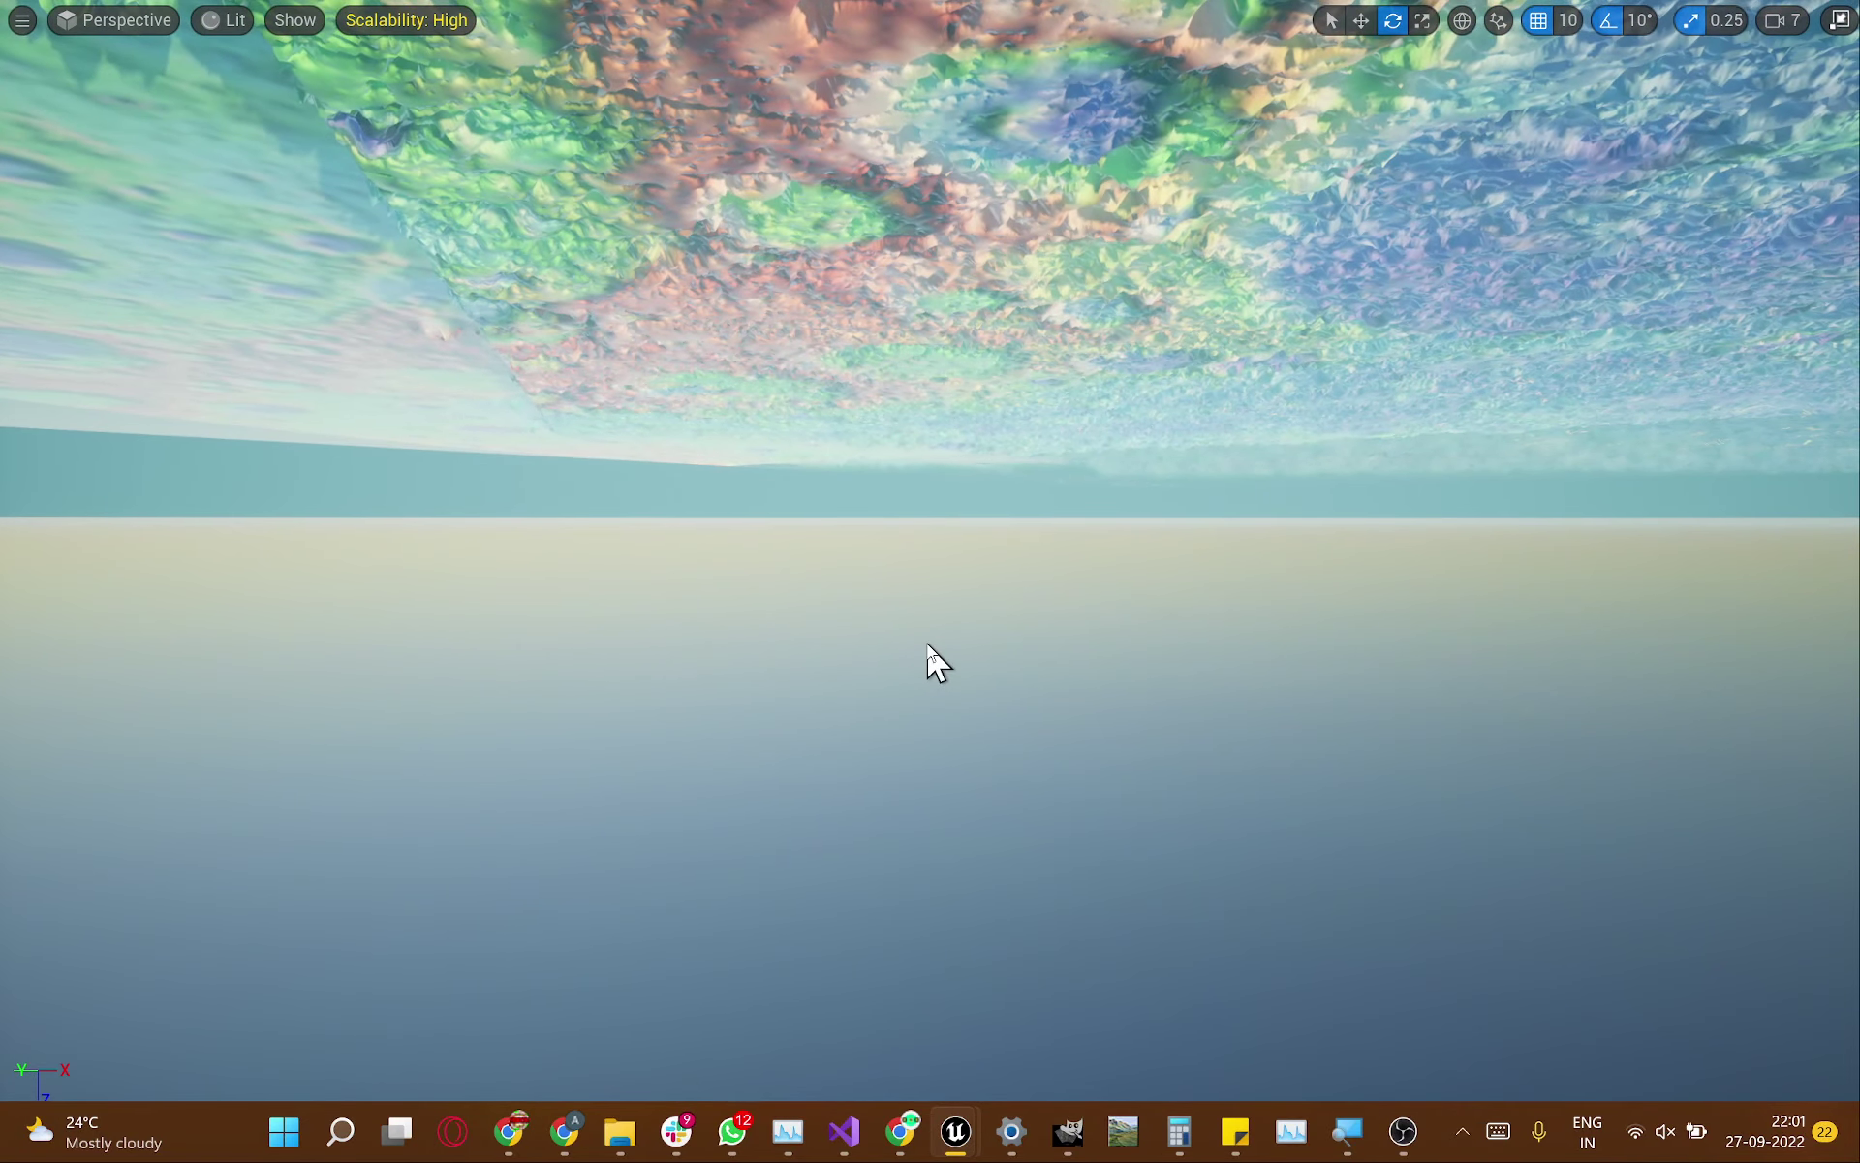
right_click(929, 647)
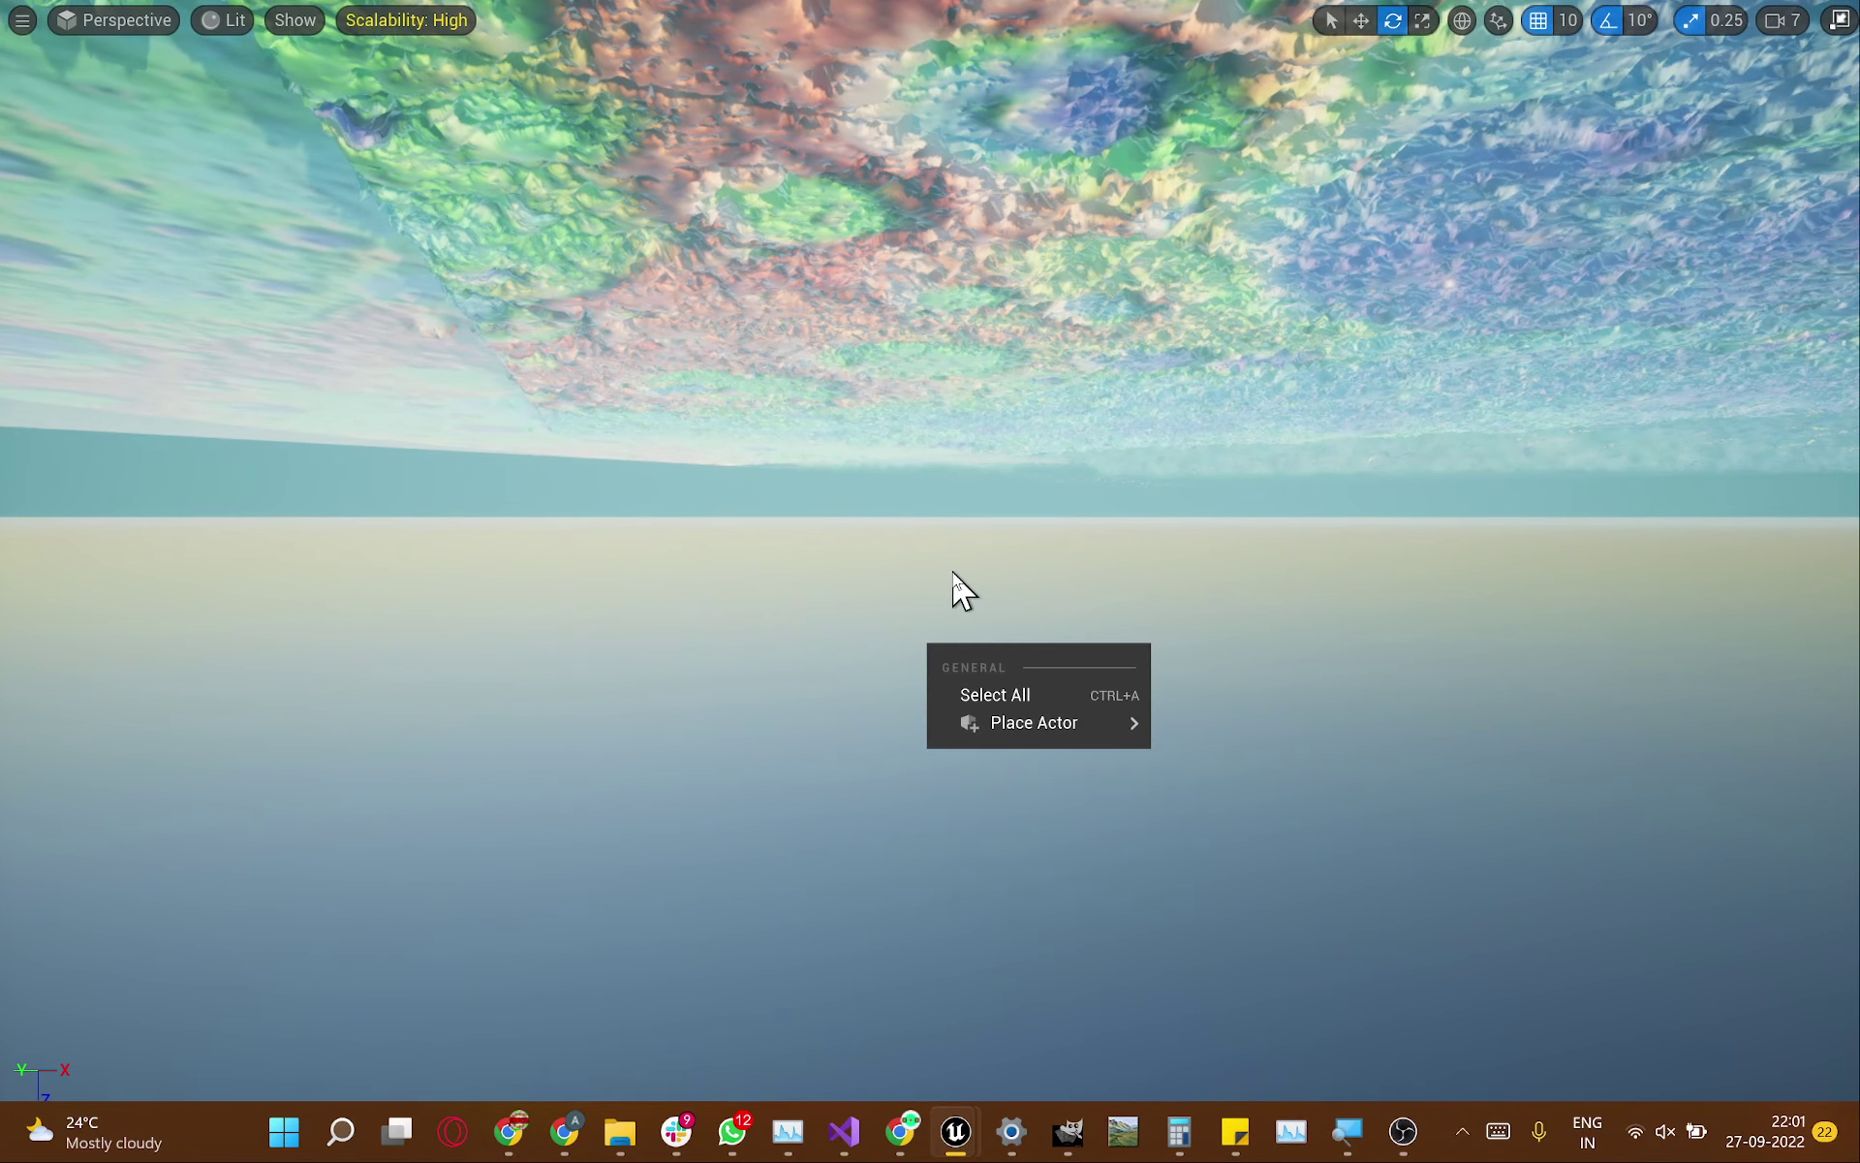